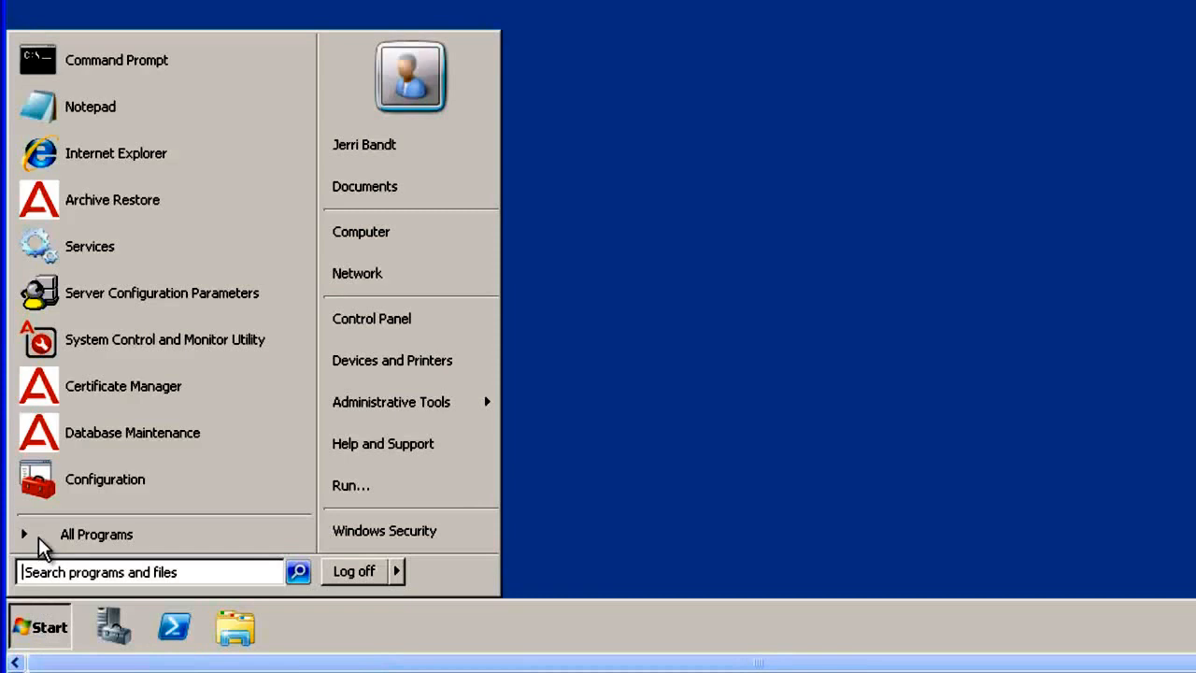
Launch the Contact Center Configuration console from All Programs > Avaya > Contact Center > Manager Administration.
click(41, 548)
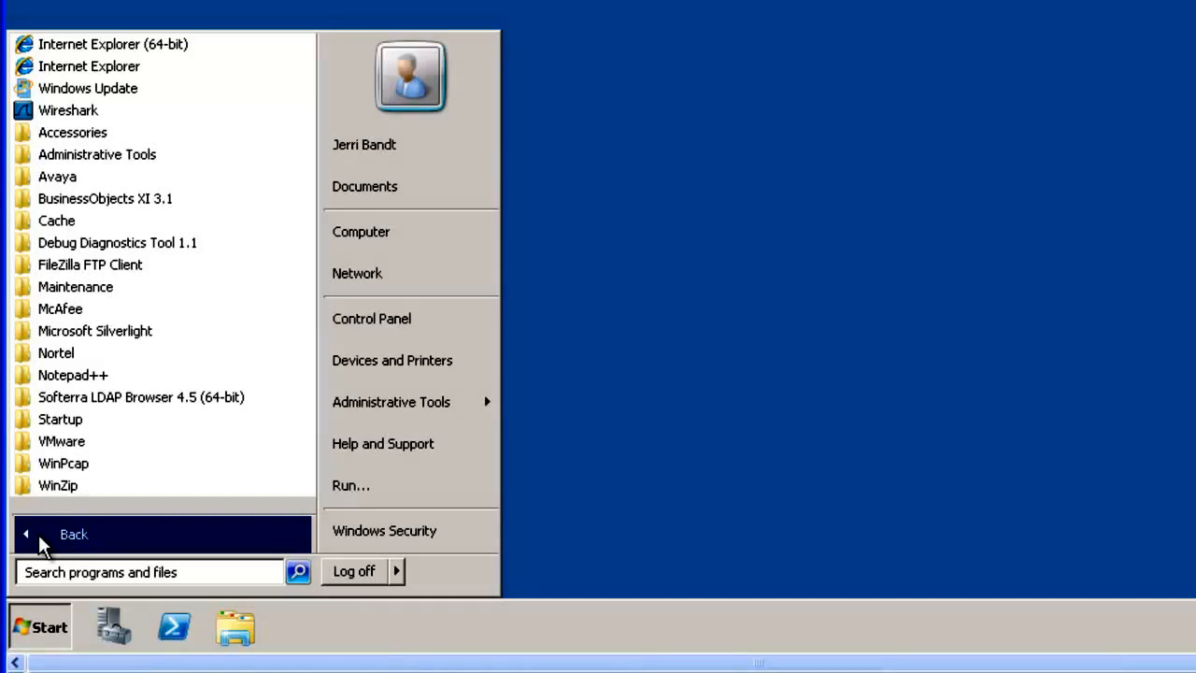
click(93, 178)
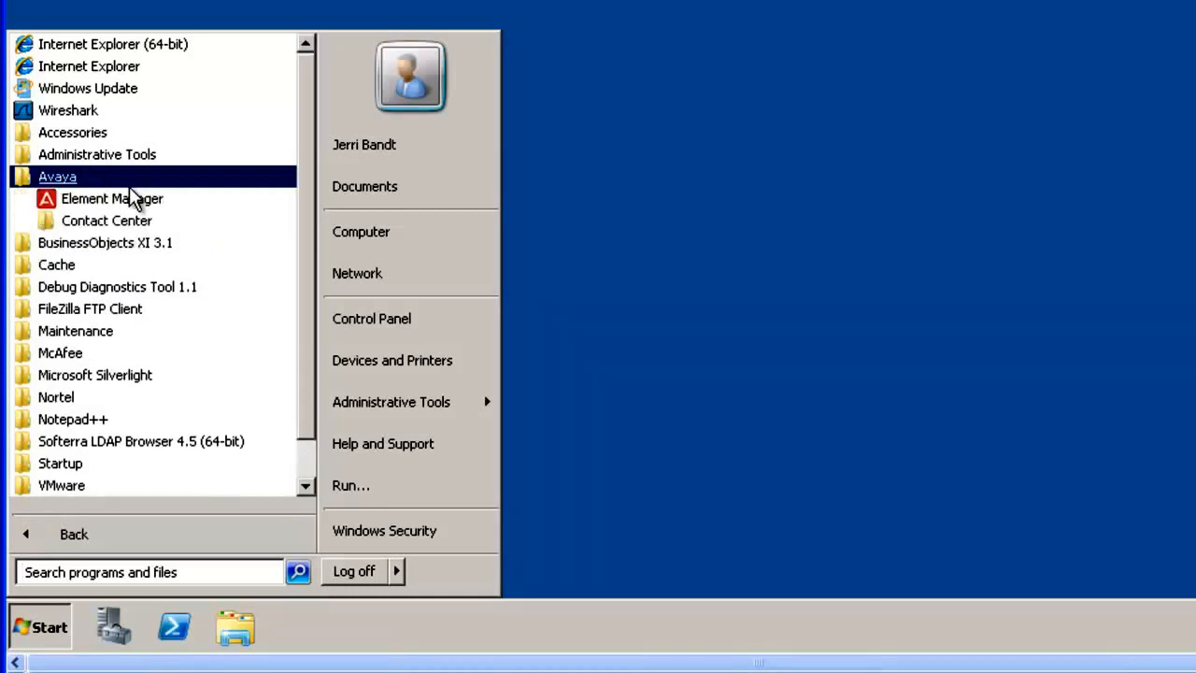
click(191, 229)
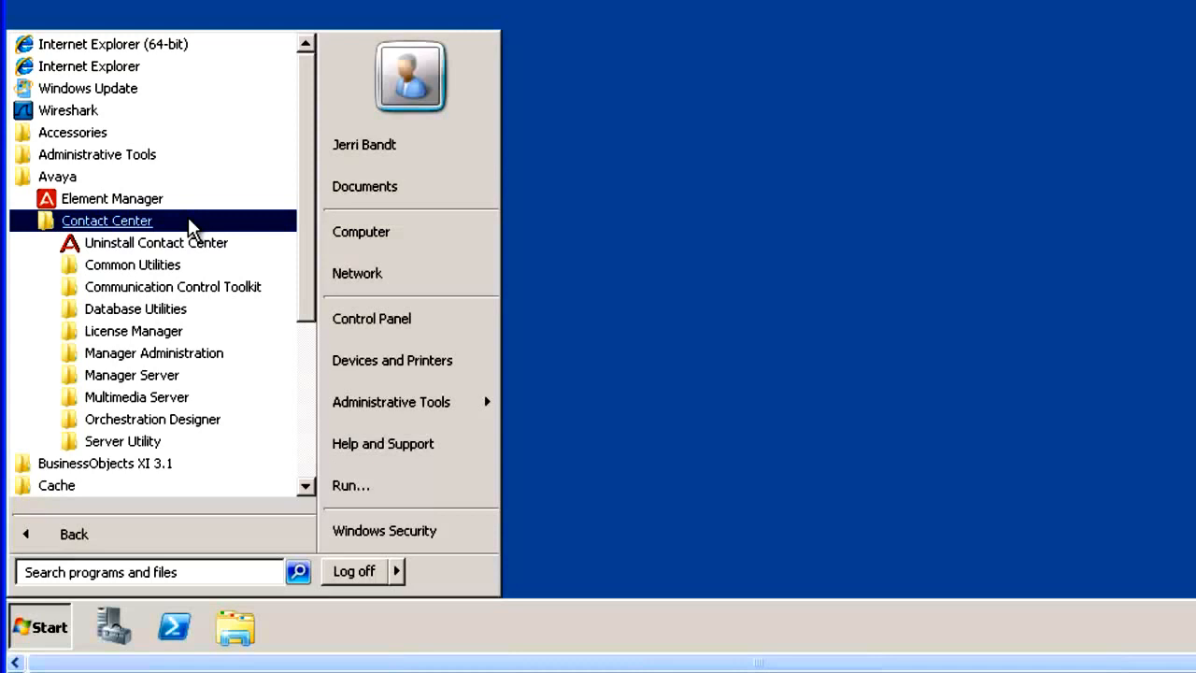
click(259, 363)
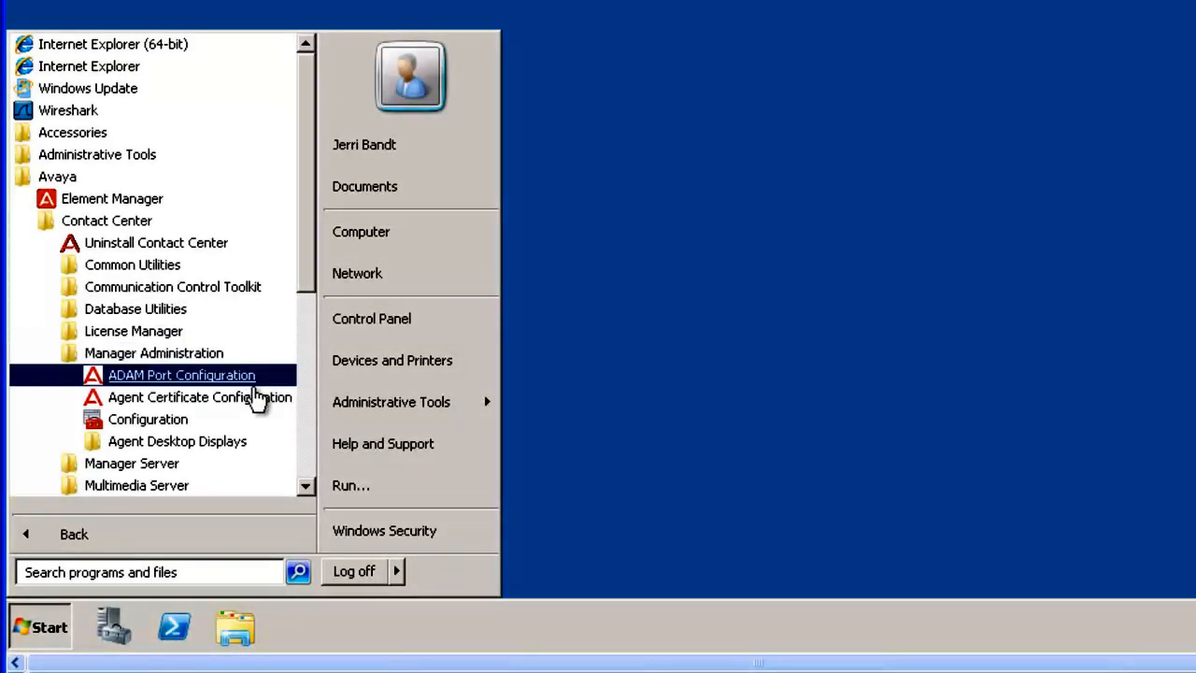
click(253, 419)
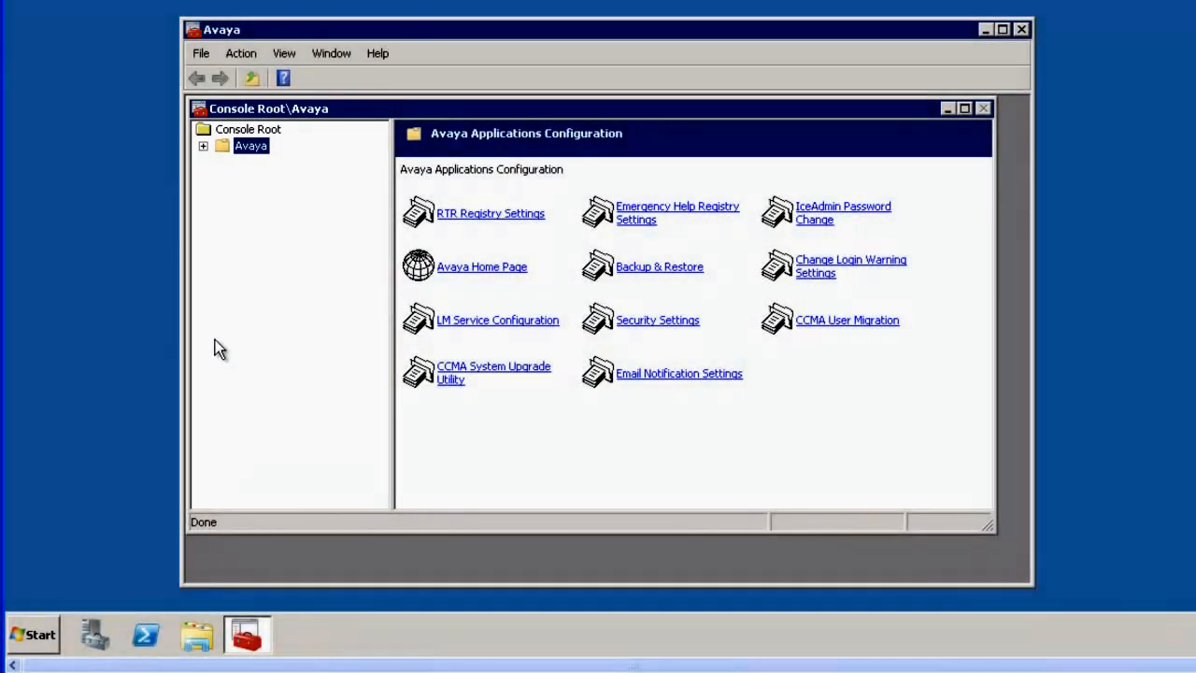
Expand Avaya > Applications and select the Emergency Help configuration page.
click(204, 147)
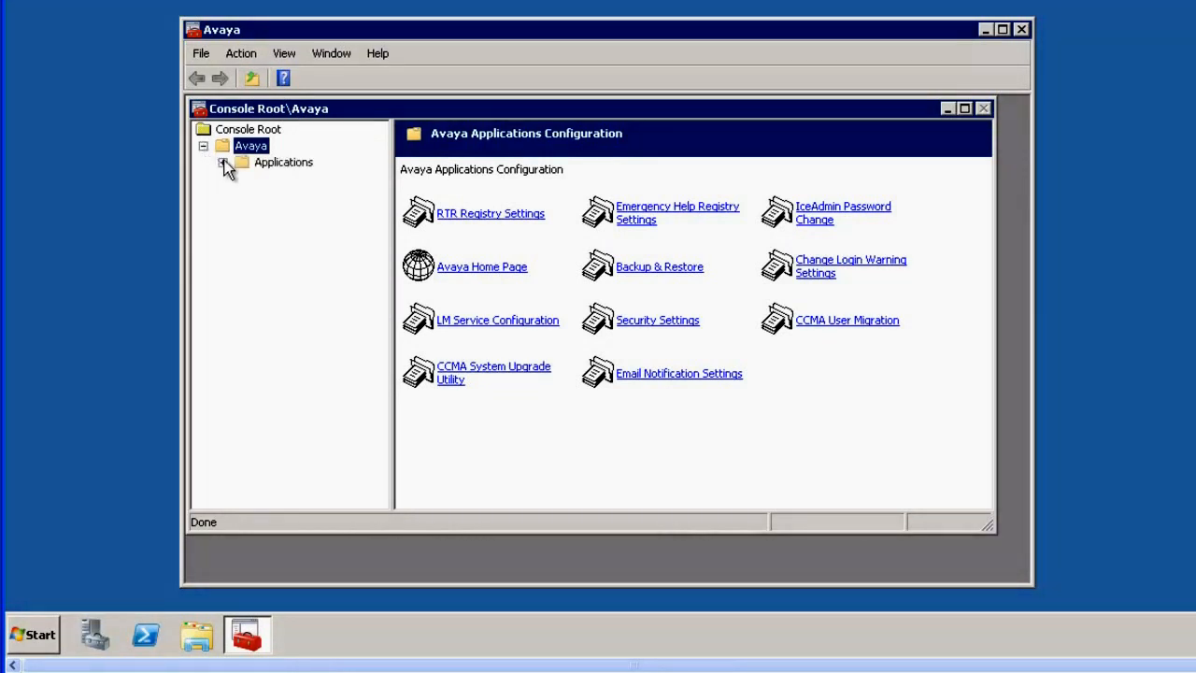
click(223, 163)
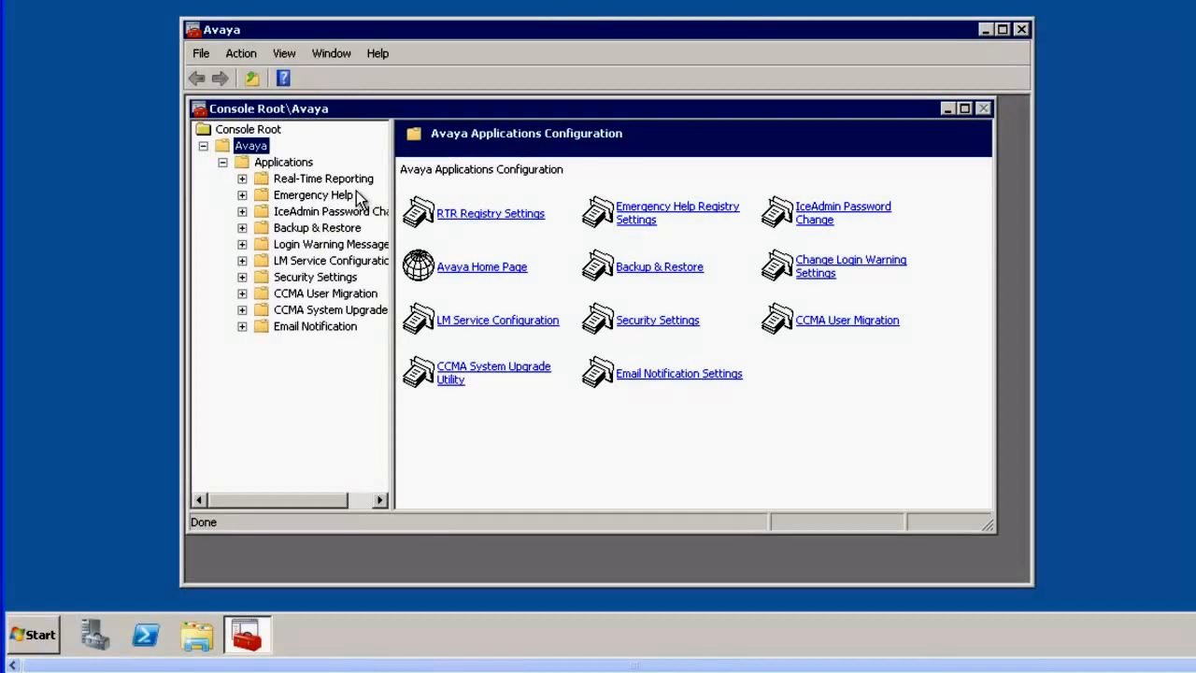
click(358, 198)
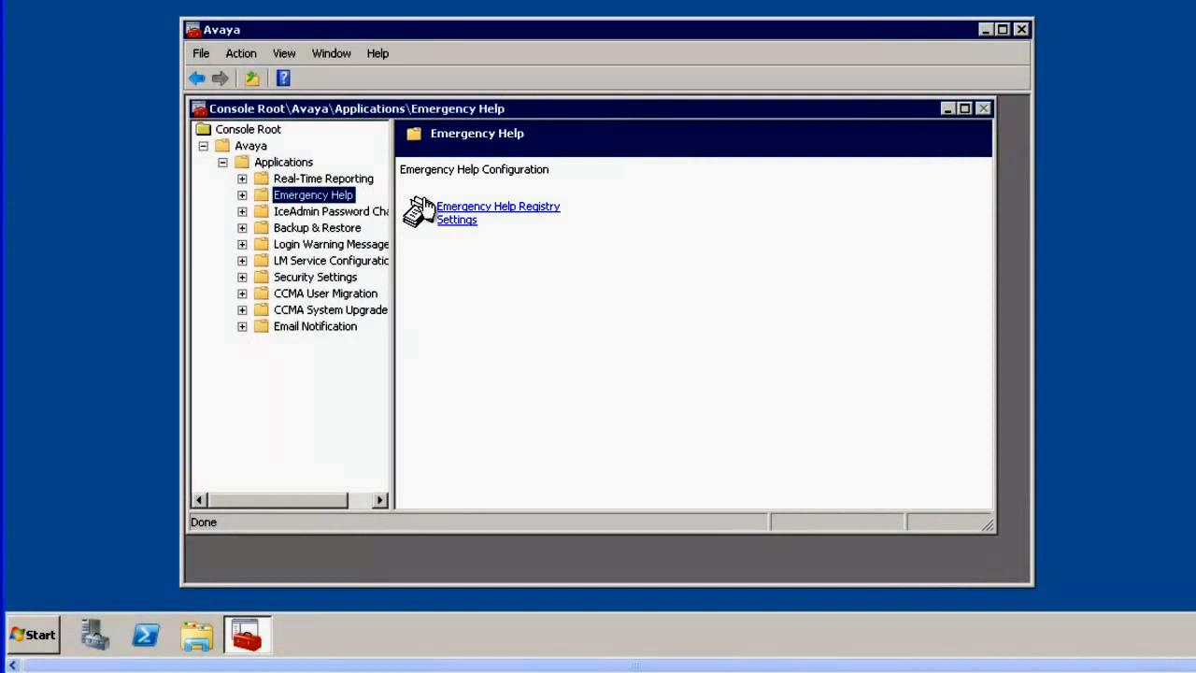
In the EH Properties dialog, change the IP Send Address from 234.5.6.2 to 123.4.5.6.
click(460, 215)
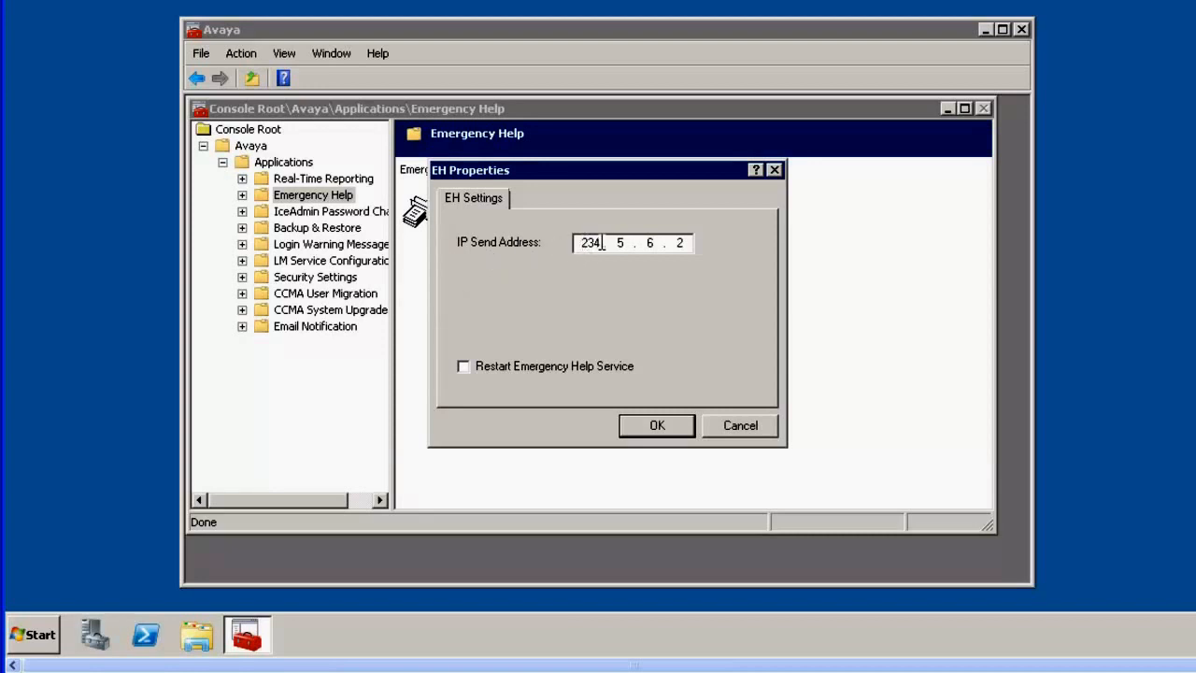
drag(611, 243, 576, 243)
text(12)
text(3.)
text(4)
key(period)
text(6)
key(BackSpace)
text(5)
key(BackSpace)
text(6)
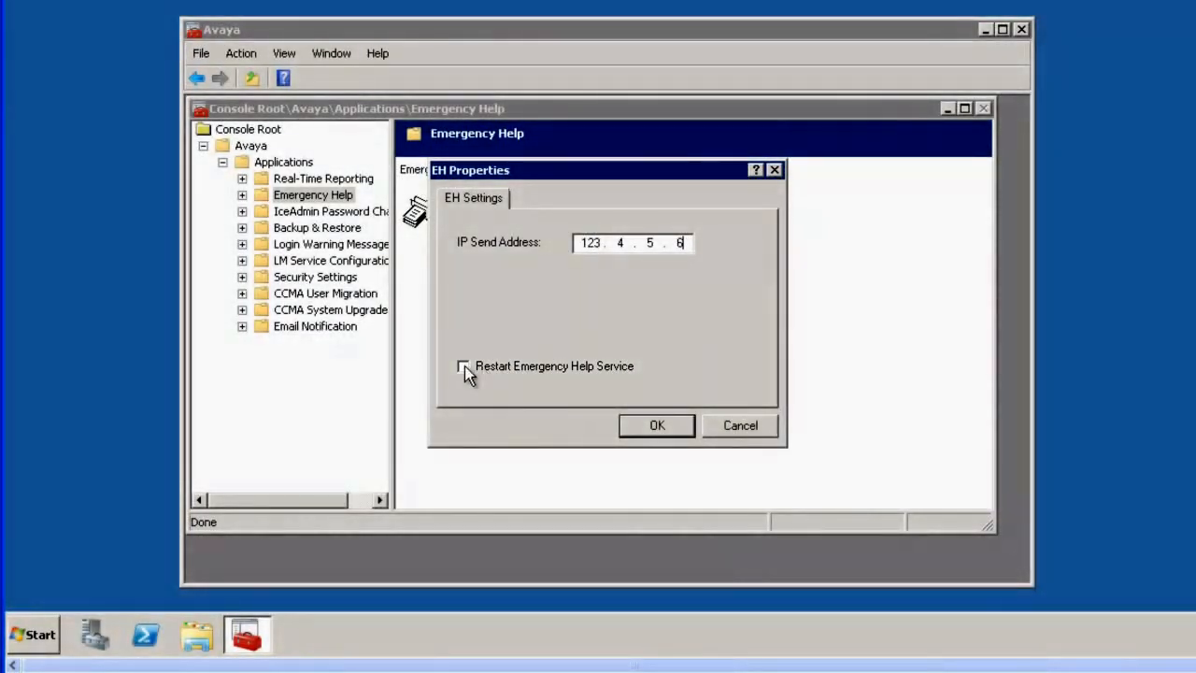
Check Restart Emergency Help Service and confirm with OK to save the new address.
click(464, 366)
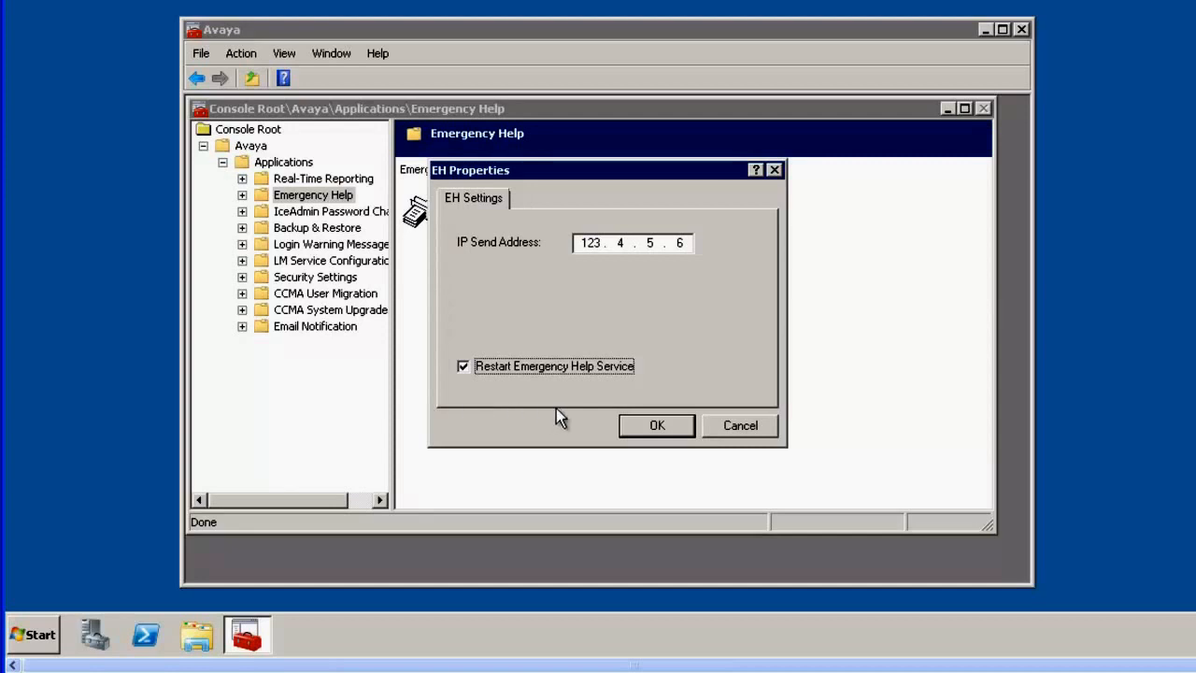
click(657, 427)
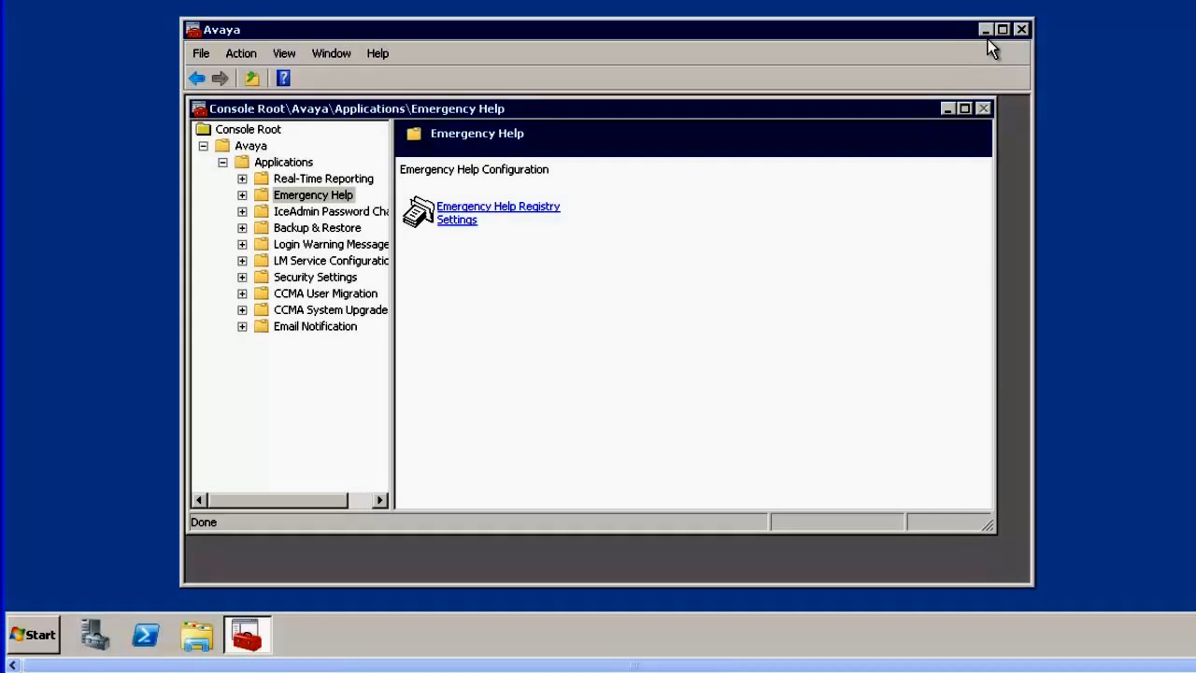
Close the Avaya configuration console, leaving the empty desktop.
click(1022, 30)
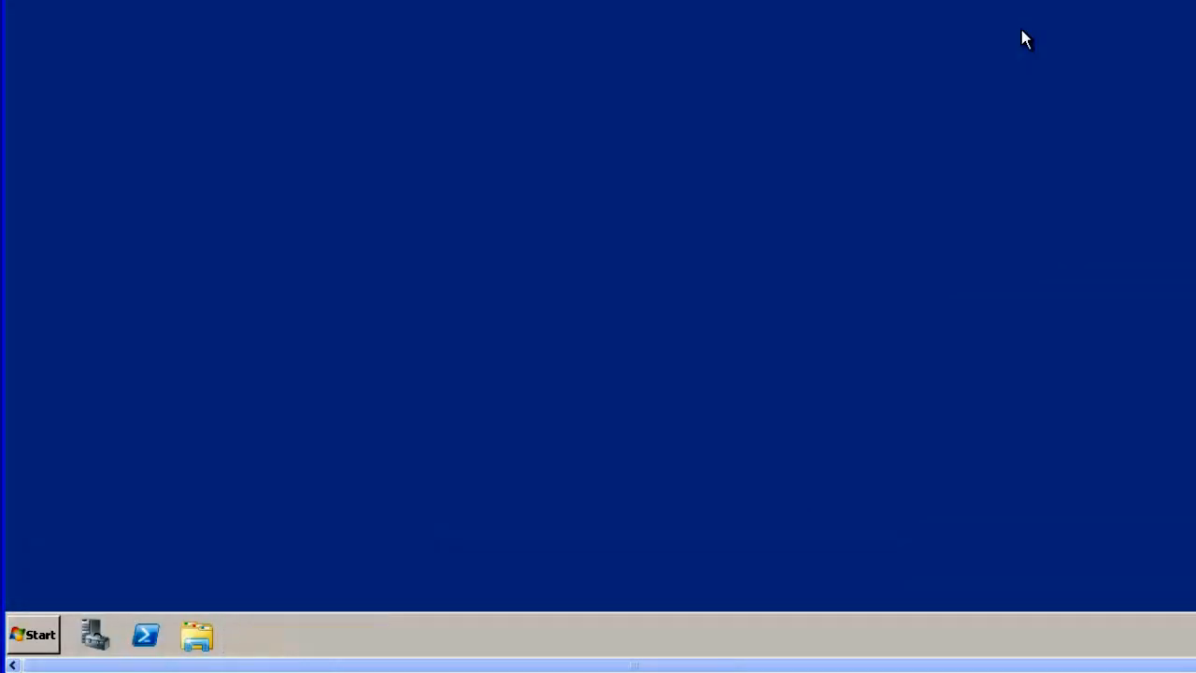